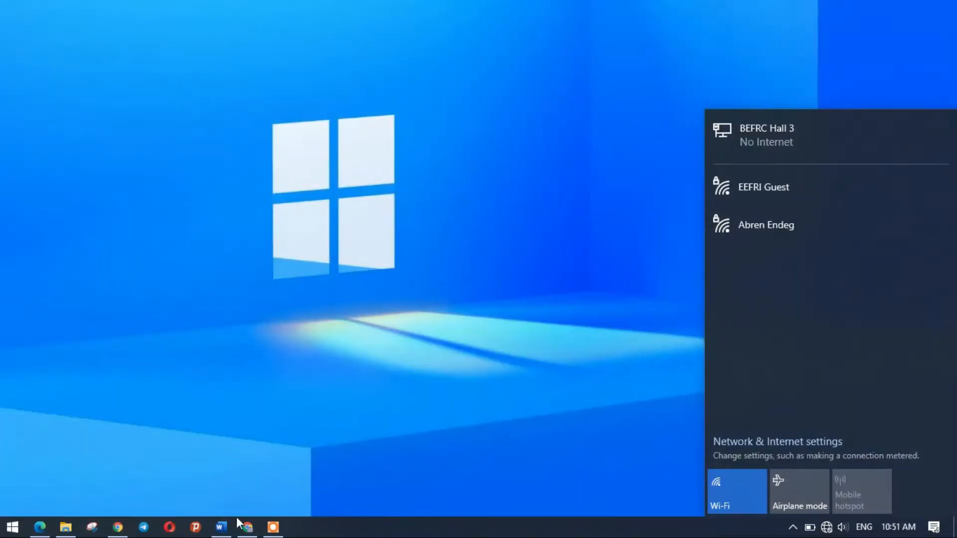
Step: Open the Chrome browser from the taskbar
{"action": "left_click", "coordinate": [246, 529]}
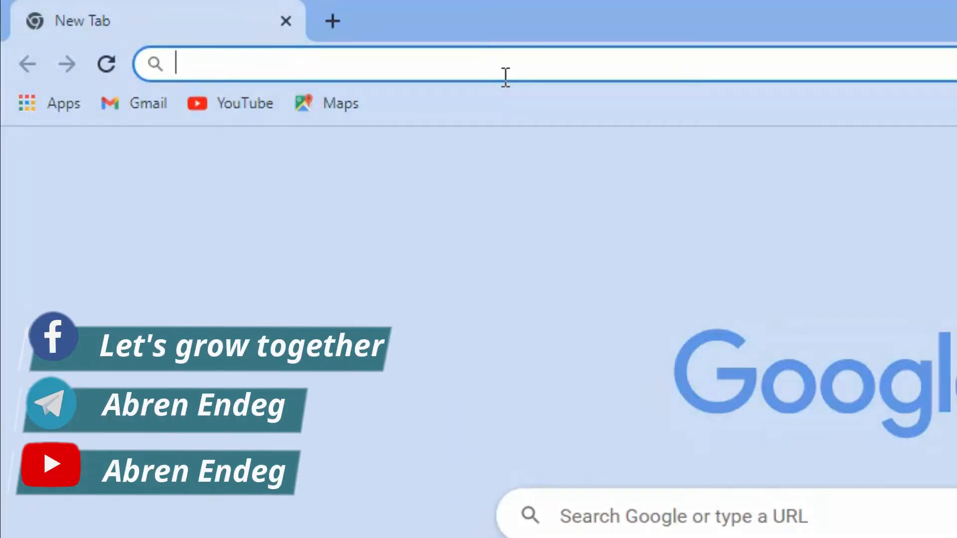
Step: Load the router's login page at 192.168.0.1 in a new Chrome tab
{"action": "type", "text": "tplinkwifi.net"}
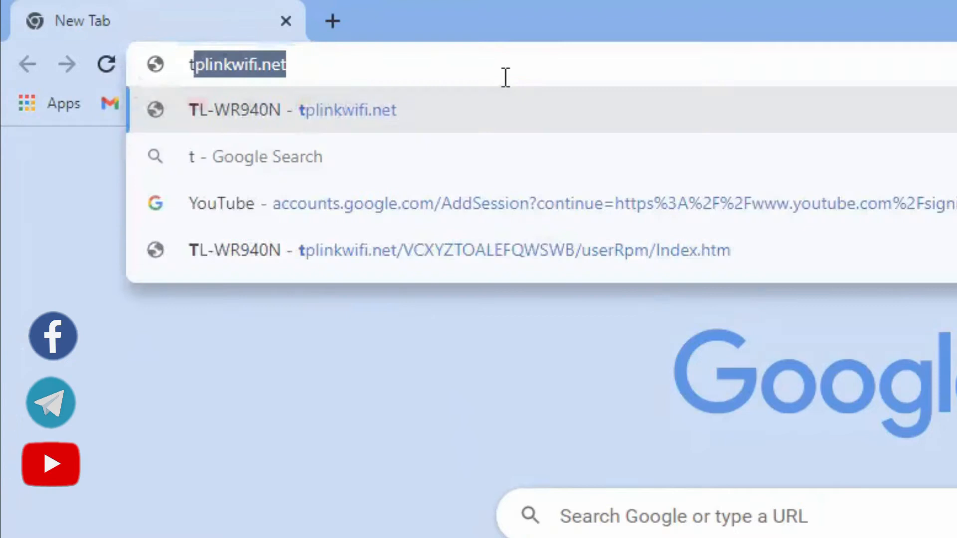
{"action": "key", "text": "Right"}
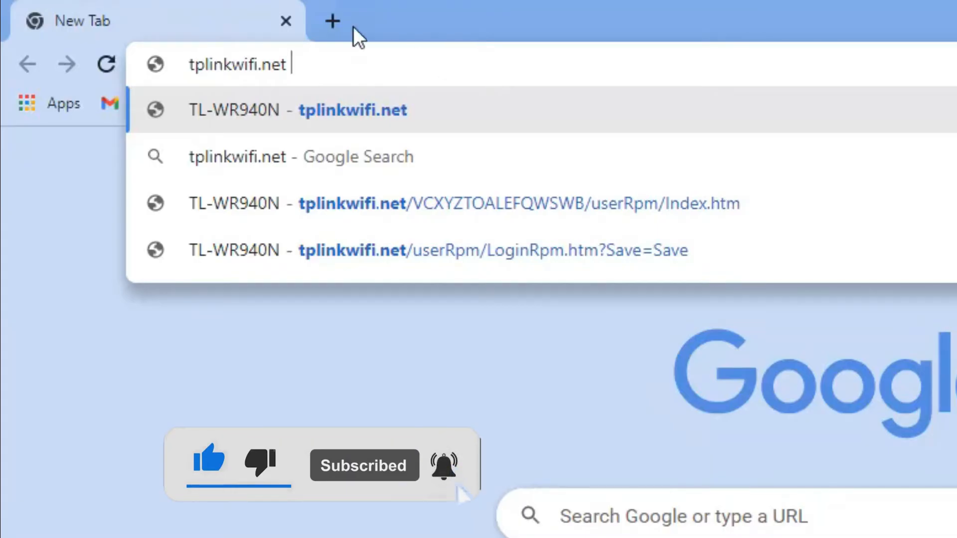
{"action": "left_click", "coordinate": [331, 20]}
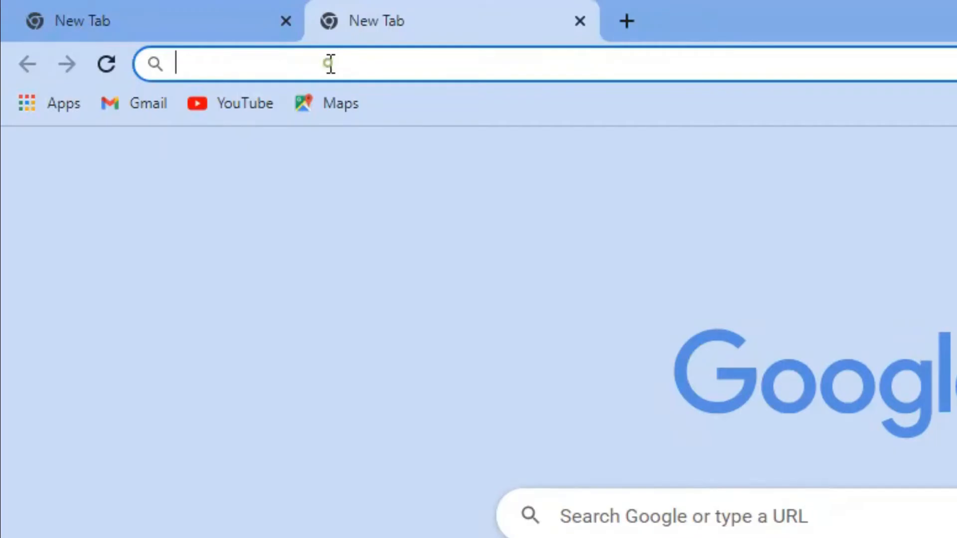
{"action": "type", "text": "192"}
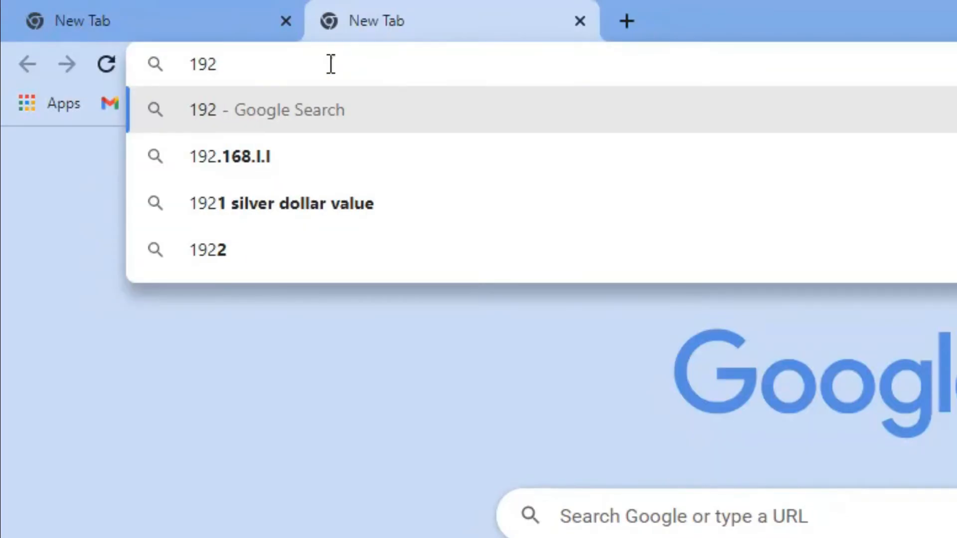
{"action": "type", "text": ".168.0."}
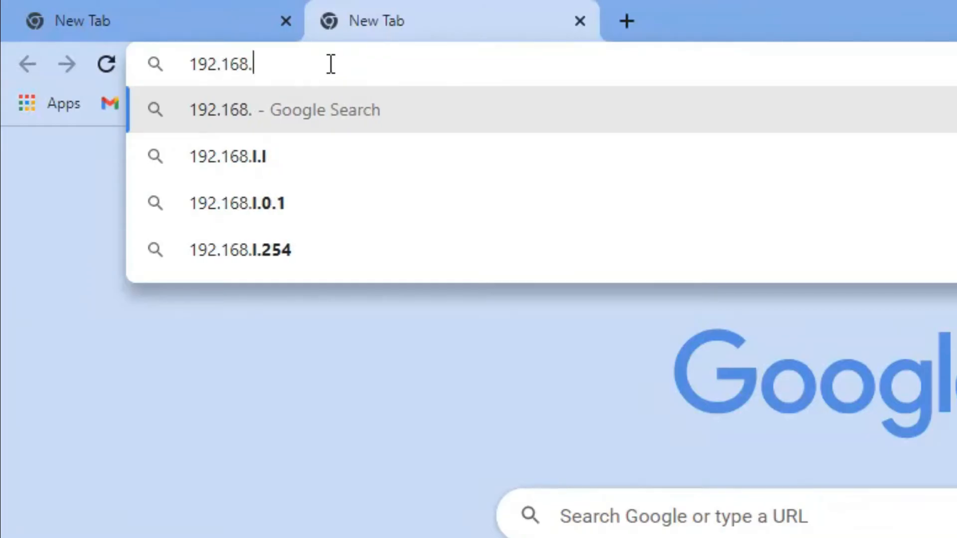
{"action": "type", "text": "0"}
{"action": "key", "text": "BackSpace"}
{"action": "type", "text": "1"}
{"action": "key", "text": "Return"}
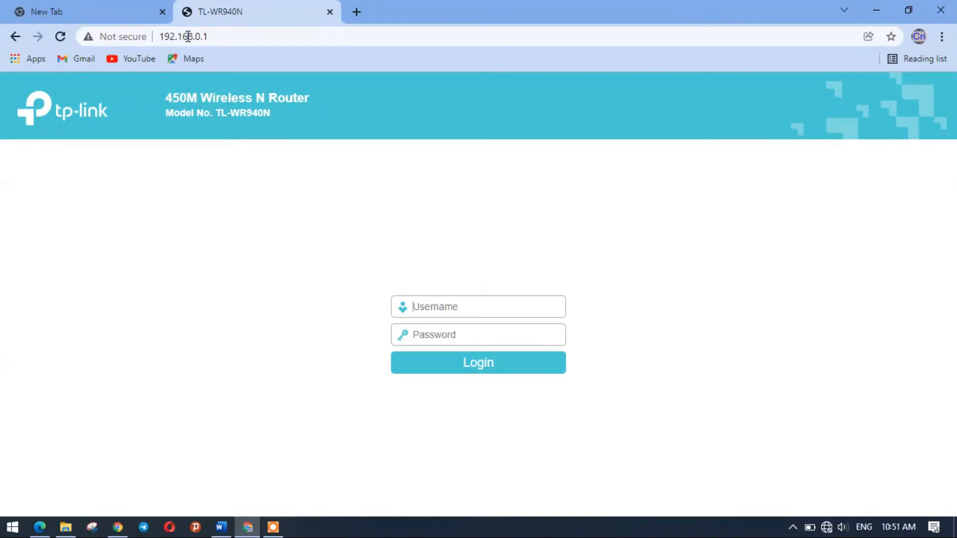
Step: Enter the router admin username and password and submit the login
{"action": "left_click", "coordinate": [436, 302]}
{"action": "type", "text": "am"}
{"action": "key", "text": "BackSpace"}
{"action": "key", "text": "BackSpace"}
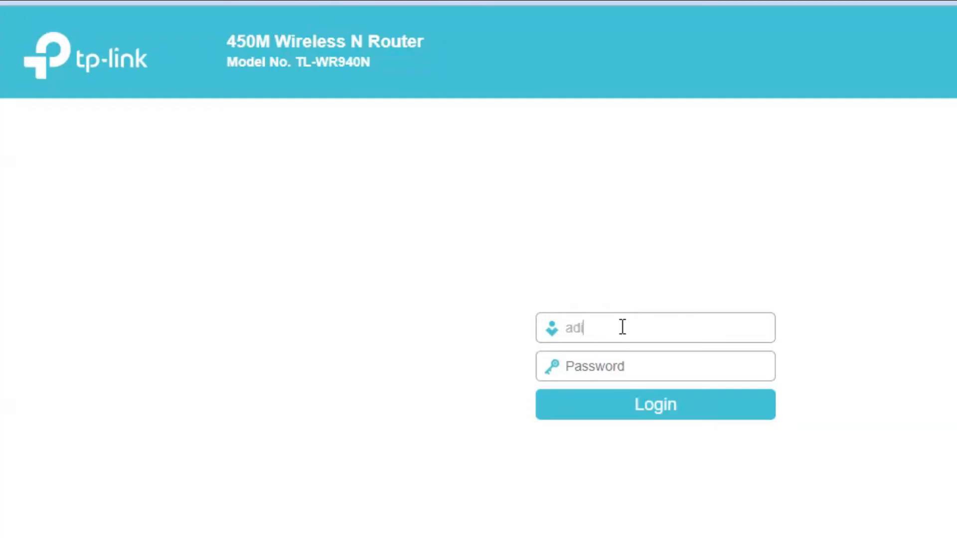
{"action": "left_click", "coordinate": [616, 364]}
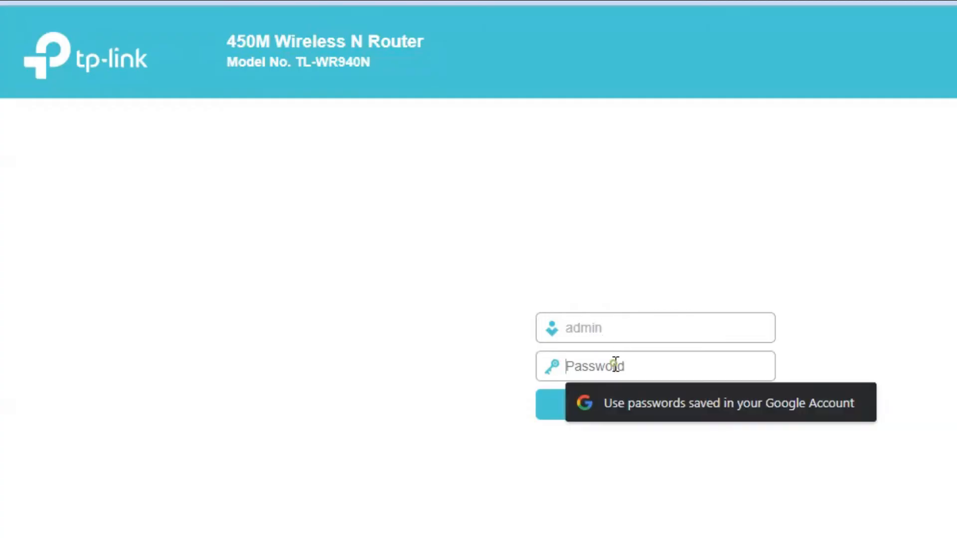
{"action": "left_click", "coordinate": [629, 333]}
{"action": "key", "text": "BackSpace"}
{"action": "key", "text": "BackSpace"}
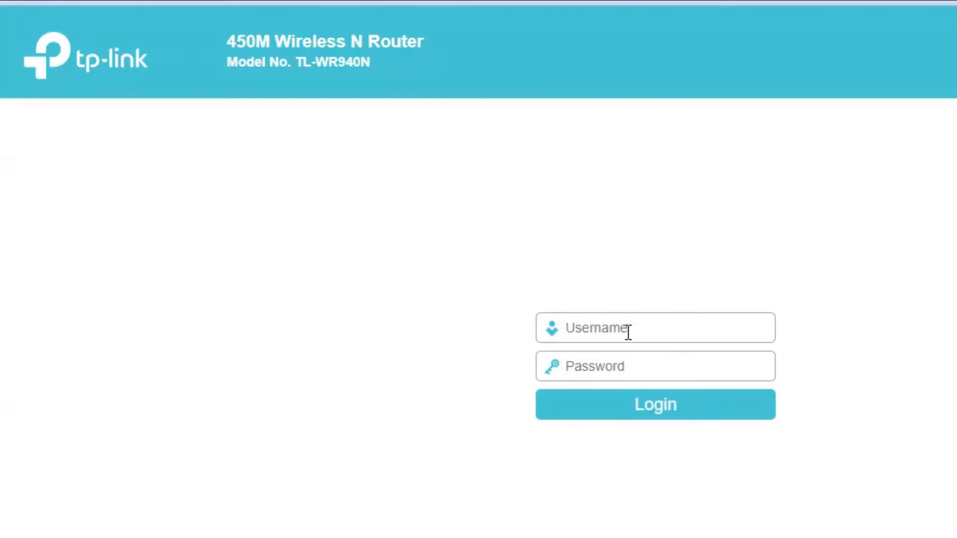
{"action": "type", "text": "ICT"}
{"action": "left_click", "coordinate": [620, 366]}
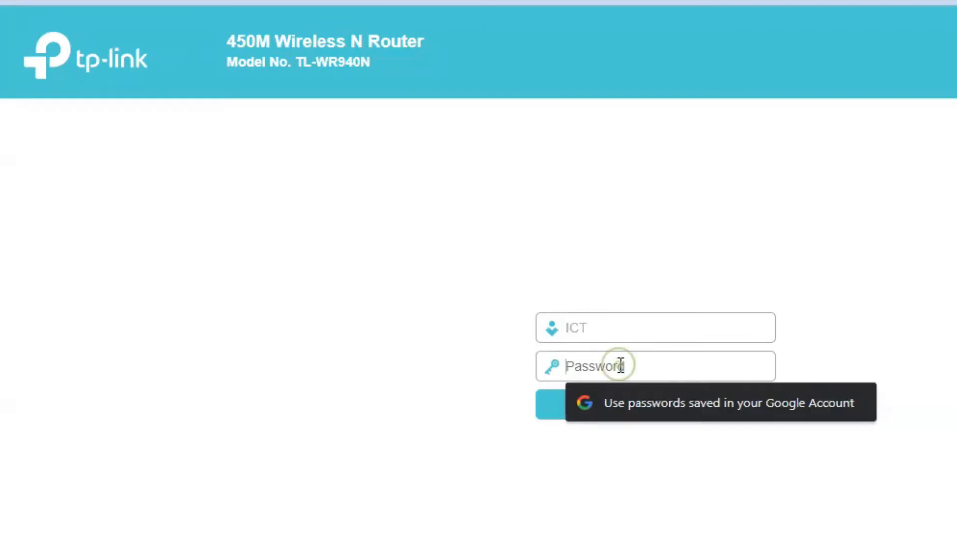
{"action": "type", "text": "••"}
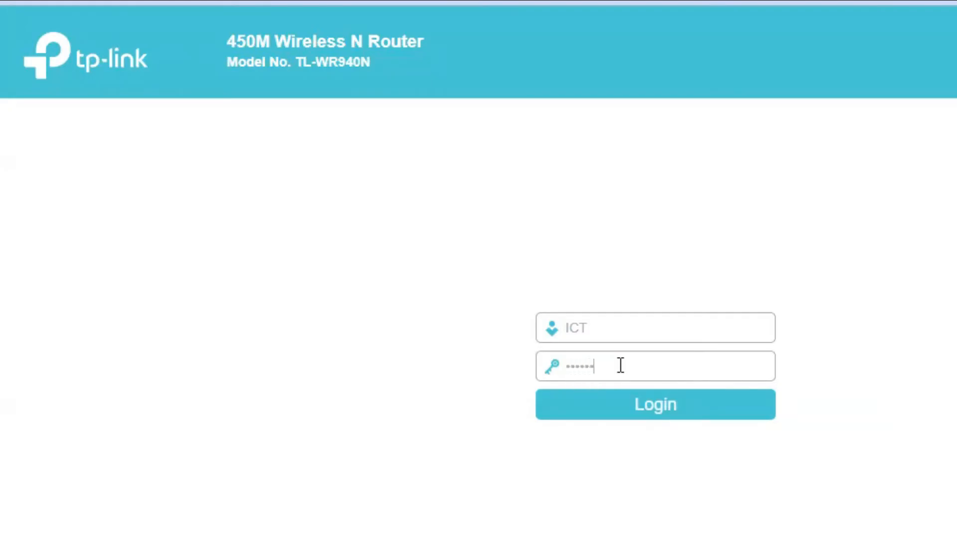
{"action": "type", "text": "••••••••••"}
{"action": "key", "text": "Return"}
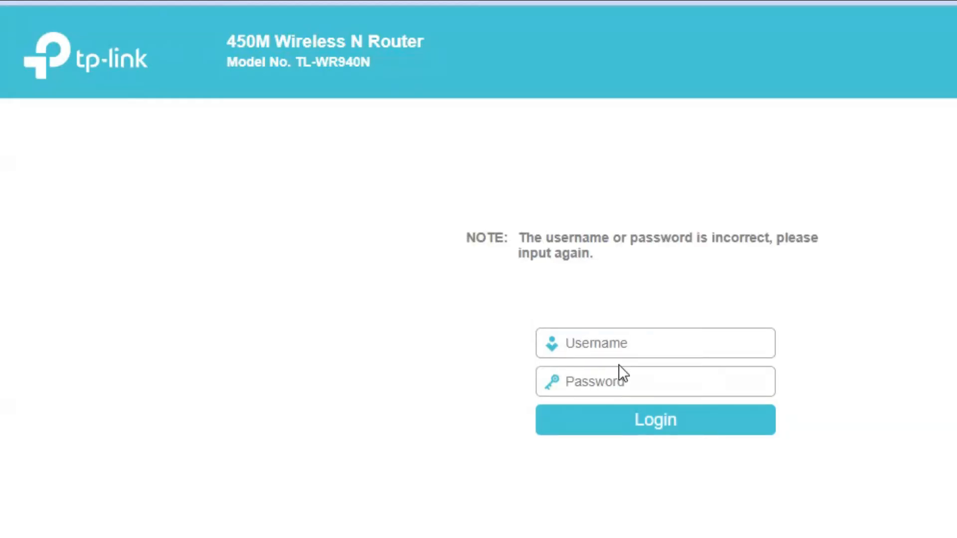
Step: Re-enter the admin credentials to log in, then decline saving the password
{"action": "type", "text": "ICT"}
{"action": "left_click", "coordinate": [614, 382]}
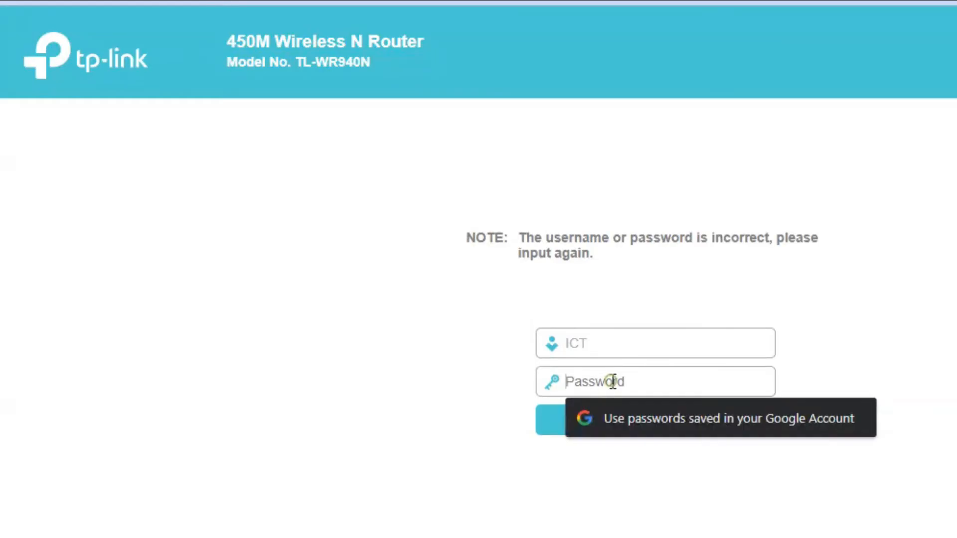
{"action": "type", "text": "•"}
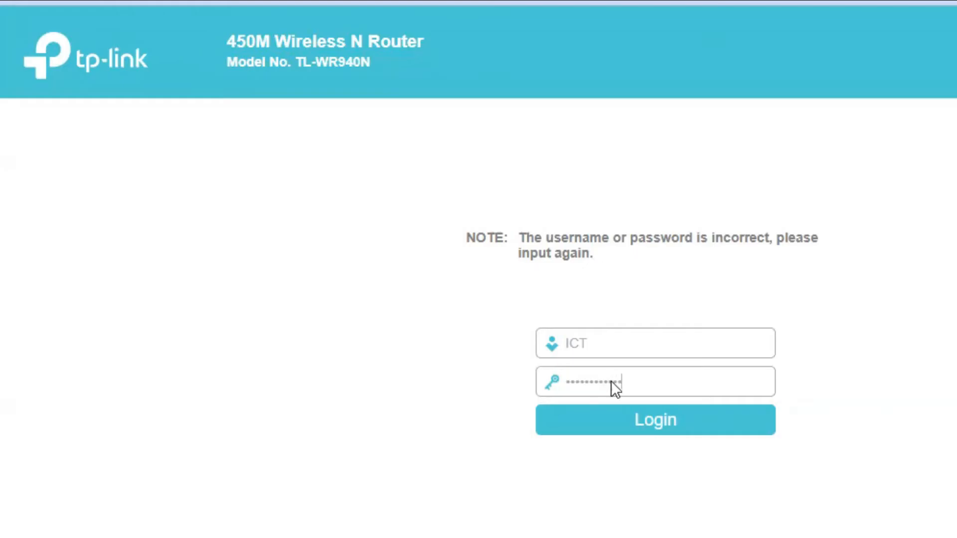
{"action": "key", "text": "Return"}
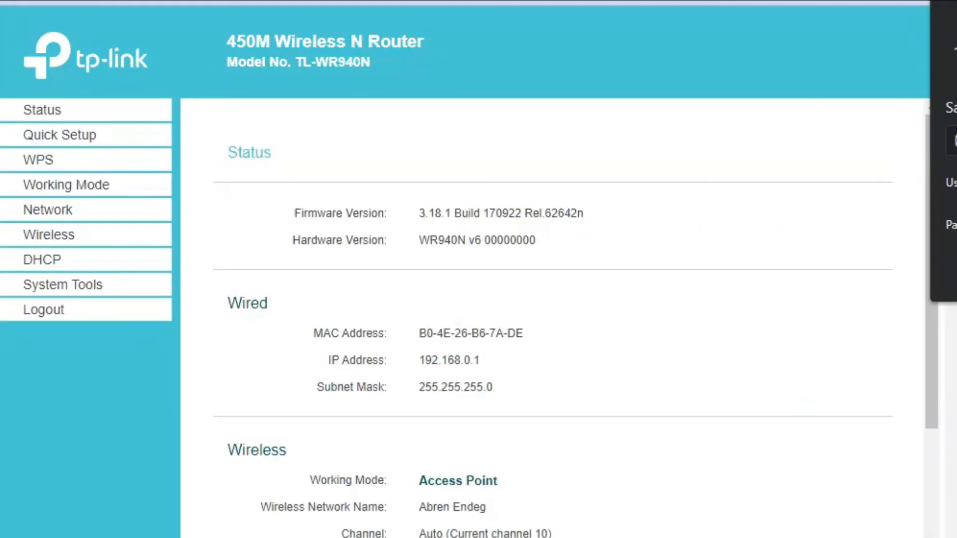
{"action": "left_click", "coordinate": [869, 267]}
Step: Go from the Status page through the Network menu to the Wireless Settings page
{"action": "scroll", "coordinate": [453, 314], "scroll_direction": "down", "scroll_amount": 1}
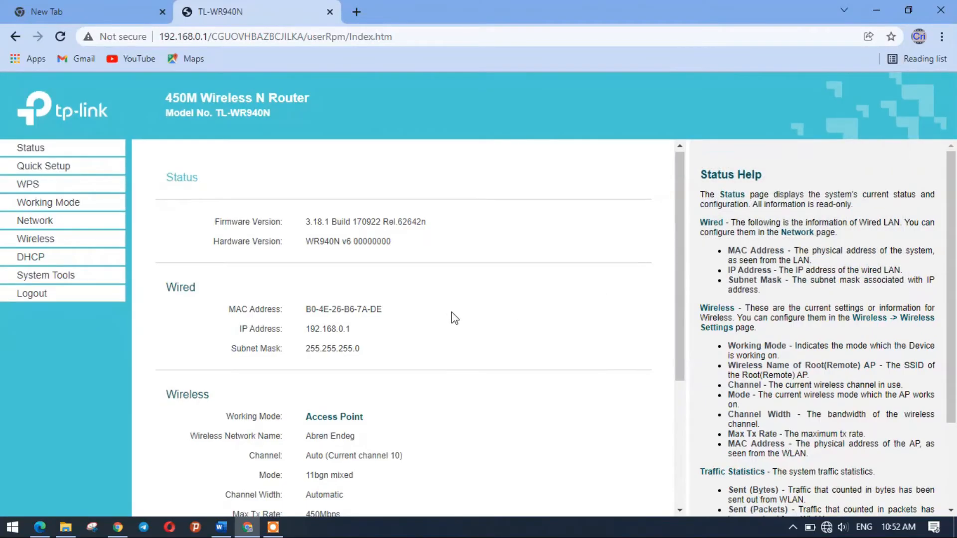
{"action": "scroll", "coordinate": [453, 321], "scroll_direction": "down", "scroll_amount": 5}
{"action": "scroll", "coordinate": [438, 316], "scroll_direction": "up", "scroll_amount": 6}
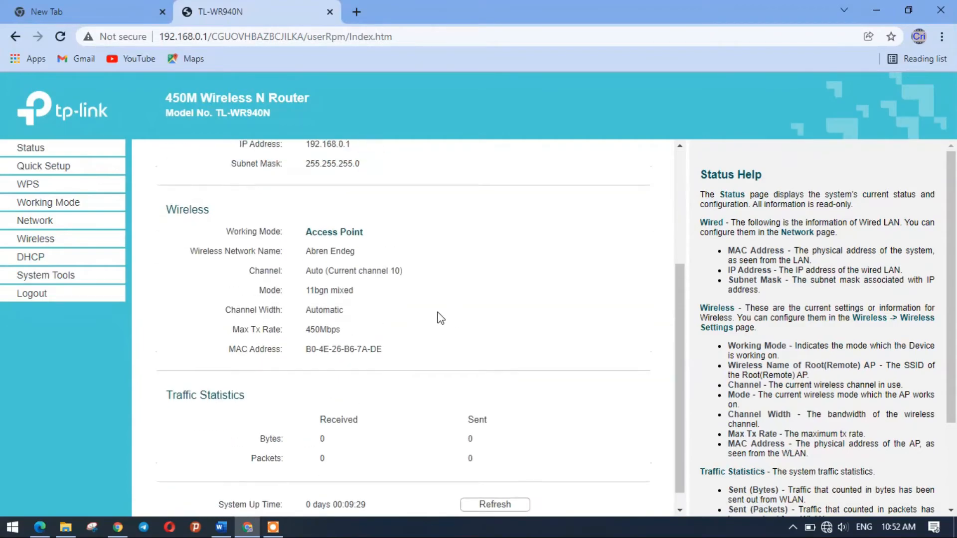
{"action": "left_click", "coordinate": [44, 224]}
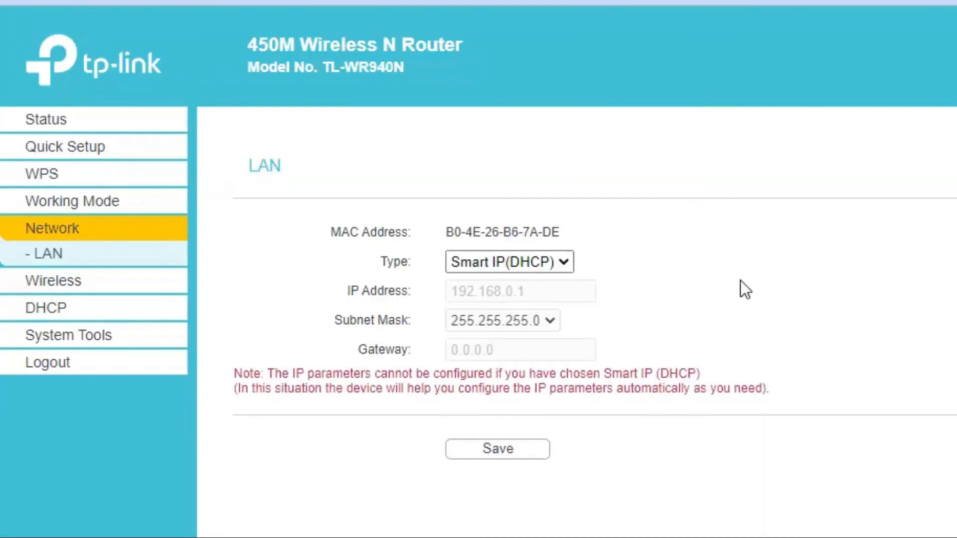
{"action": "left_click", "coordinate": [76, 284]}
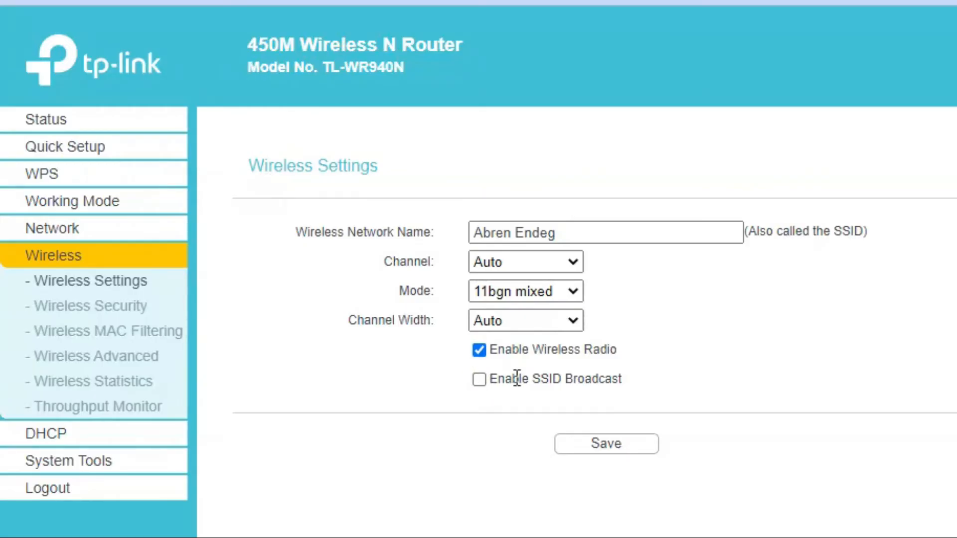
{"action": "left_click_drag", "start_coordinate": [491, 380], "coordinate": [647, 384]}
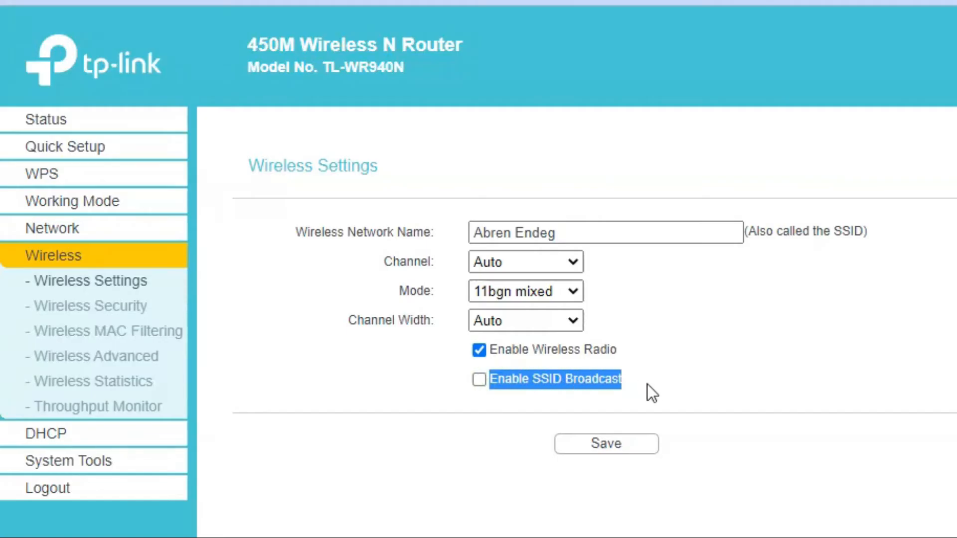
{"action": "left_click", "coordinate": [528, 381]}
{"action": "left_click_drag", "start_coordinate": [536, 379], "coordinate": [562, 380]}
{"action": "left_click", "coordinate": [536, 380]}
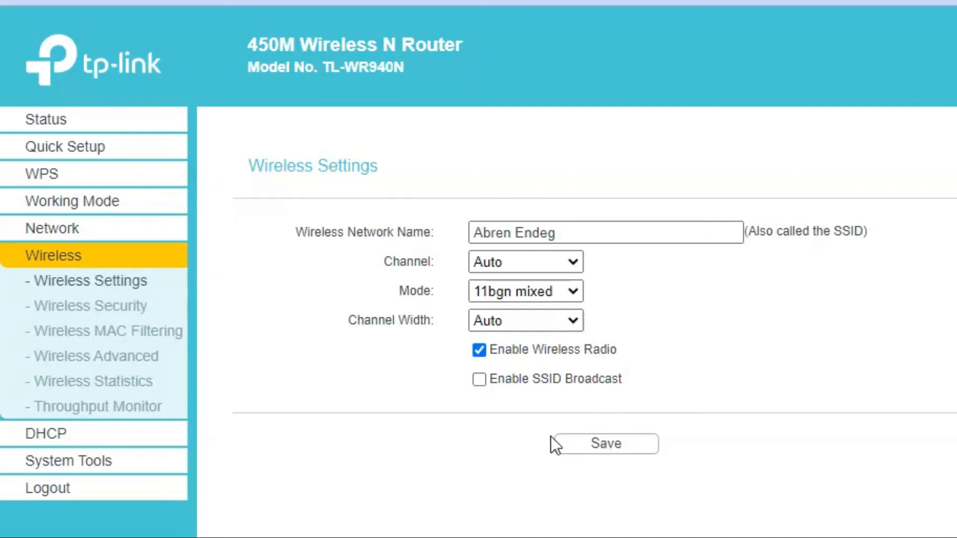
{"action": "left_click", "coordinate": [588, 445]}
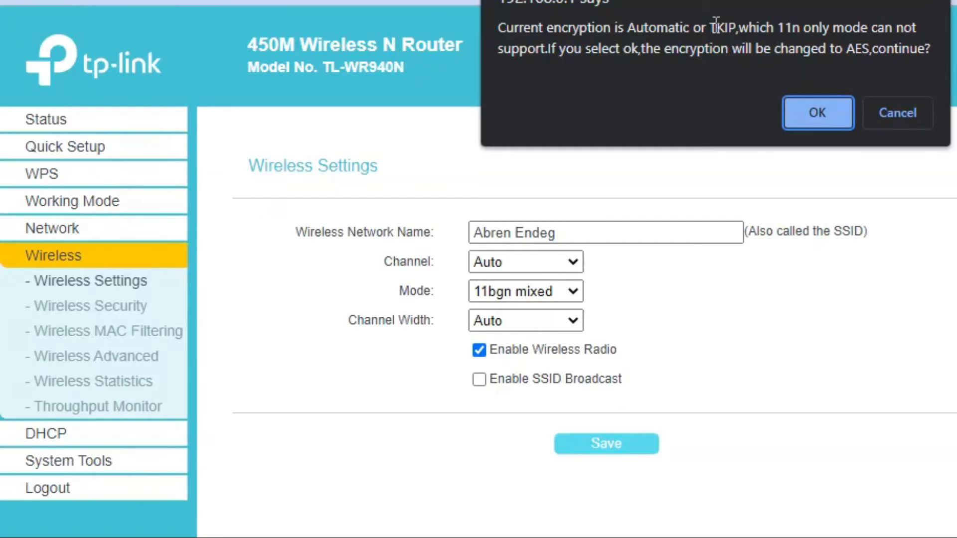
Step: Accept the TKIP-to-AES encryption change to save the settings, then view the Wi-Fi list
{"action": "left_click_drag", "start_coordinate": [711, 25], "coordinate": [738, 26]}
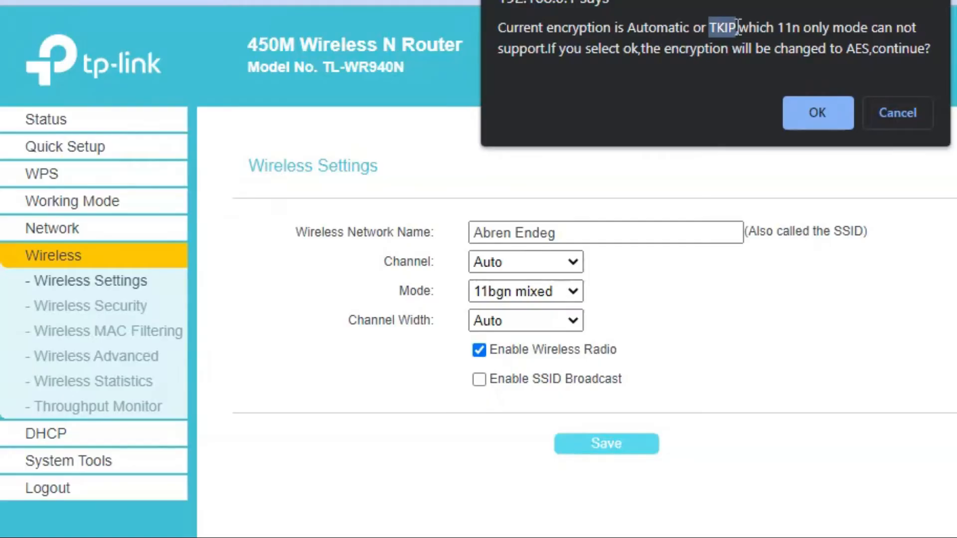
{"action": "left_click_drag", "start_coordinate": [846, 49], "coordinate": [871, 50]}
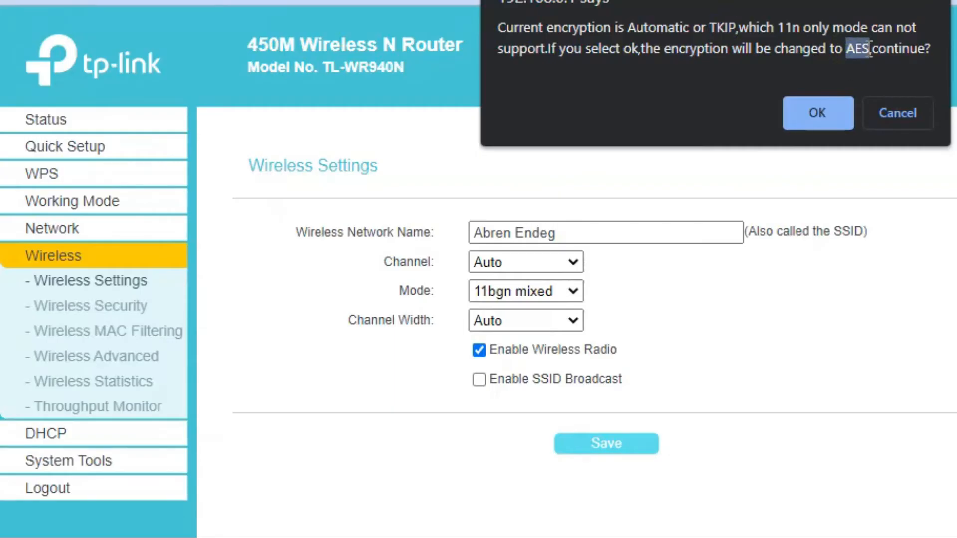
{"action": "left_click", "coordinate": [847, 46]}
{"action": "left_click", "coordinate": [833, 111]}
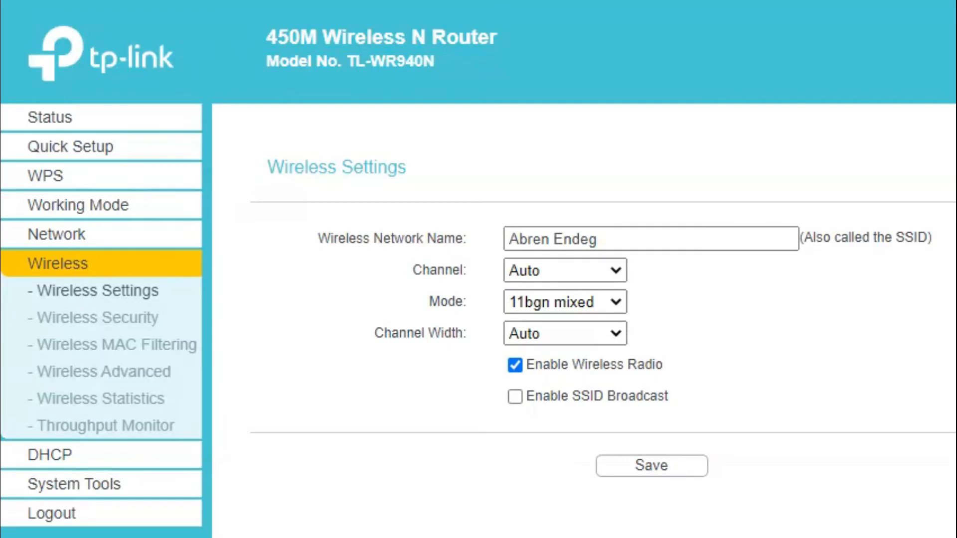
{"action": "left_click", "coordinate": [828, 532]}
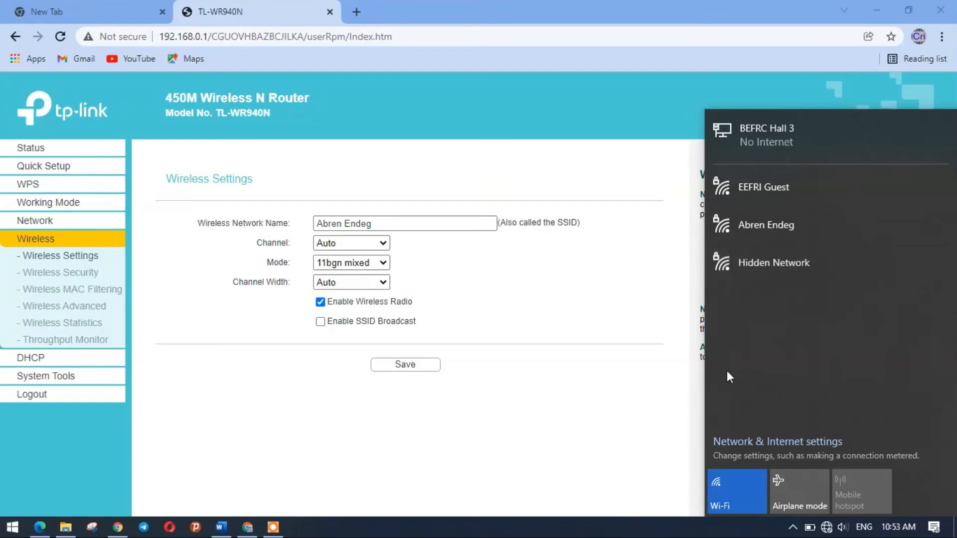
Step: Close the router tab and Chrome, then reopen the Wi-Fi network list
{"action": "left_click", "coordinate": [563, 438]}
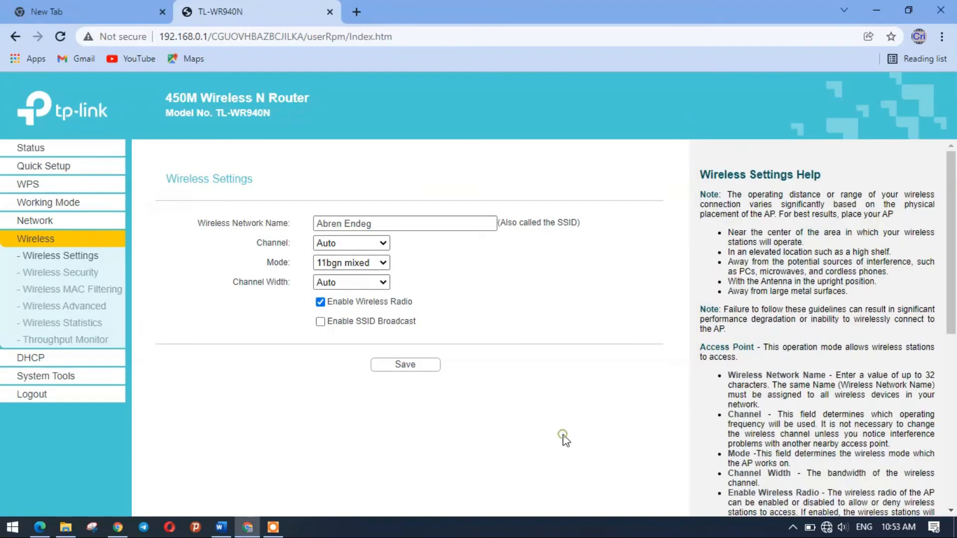
{"action": "left_click", "coordinate": [330, 12]}
{"action": "left_click", "coordinate": [908, 10]}
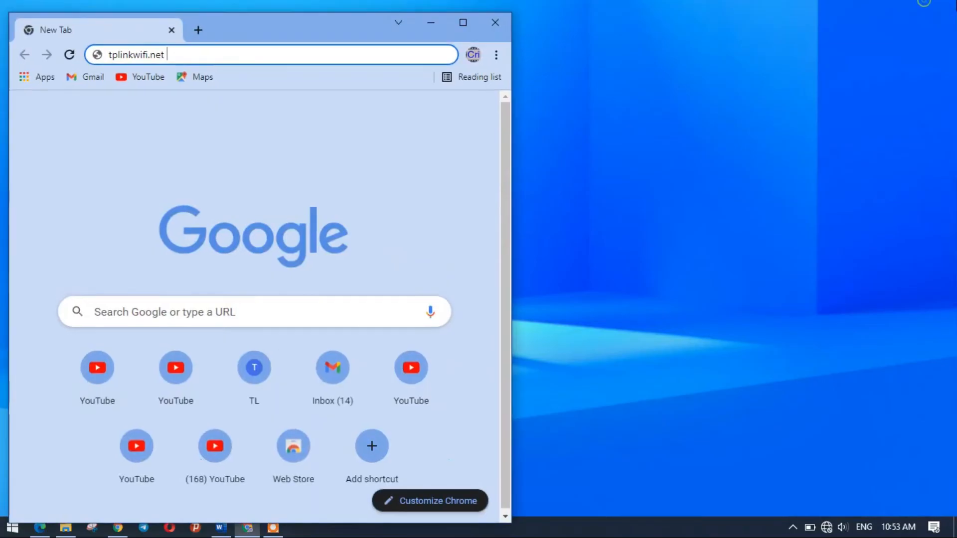
{"action": "left_click", "coordinate": [493, 16]}
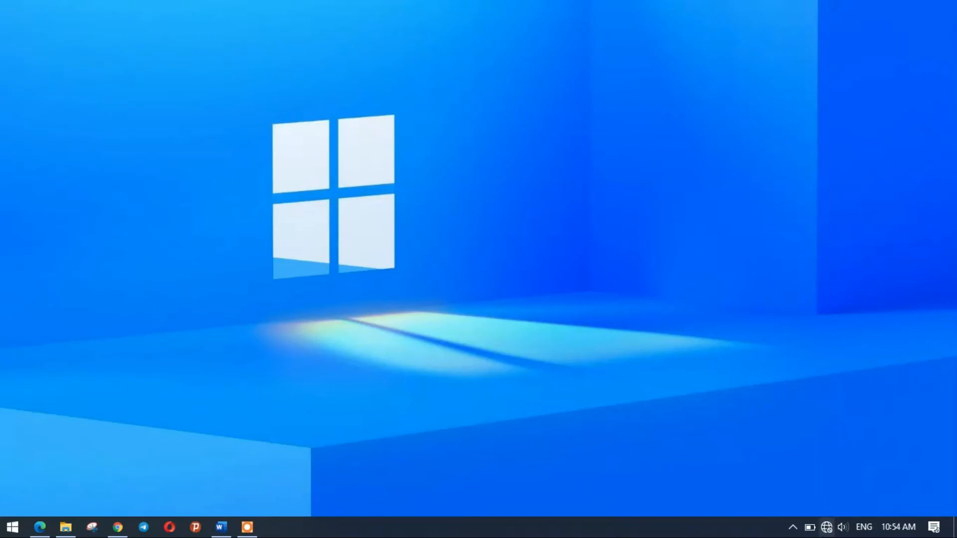
{"action": "left_click", "coordinate": [826, 527]}
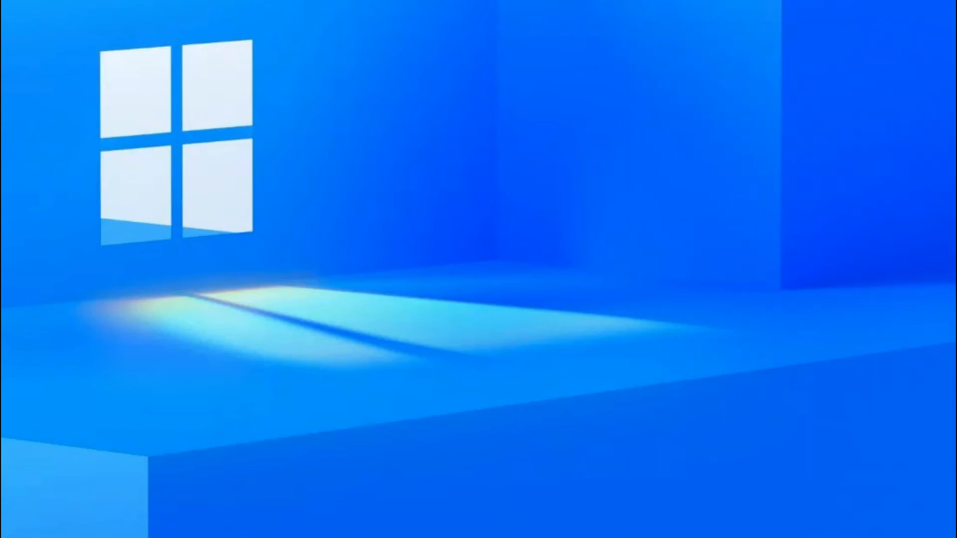
Step: Turn Wi-Fi off and on again, then reopen the list showing EEFRI Guest and Hidden Network
{"action": "left_click", "coordinate": [820, 537]}
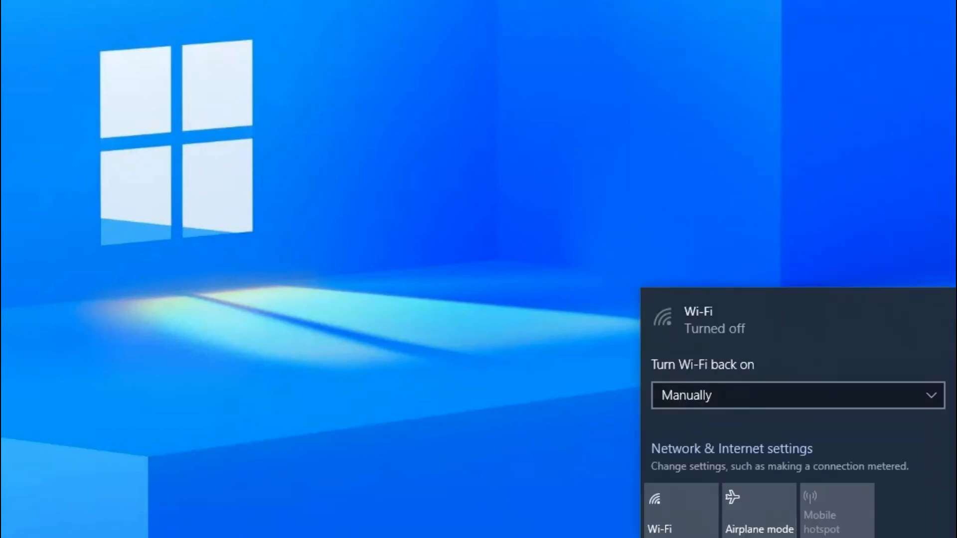
{"action": "left_click", "coordinate": [692, 514]}
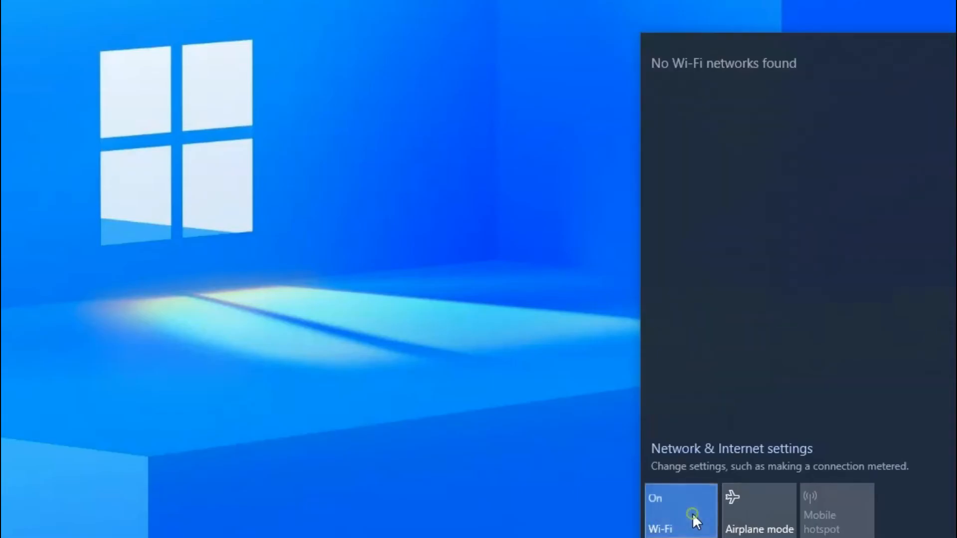
{"action": "key", "text": "Escape"}
{"action": "left_click", "coordinate": [812, 537]}
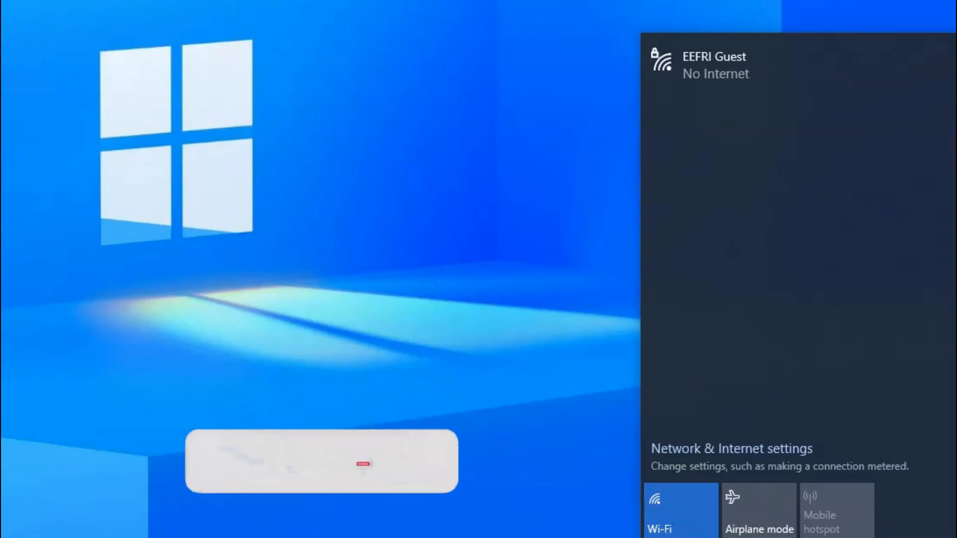
{"action": "left_click", "coordinate": [624, 394]}
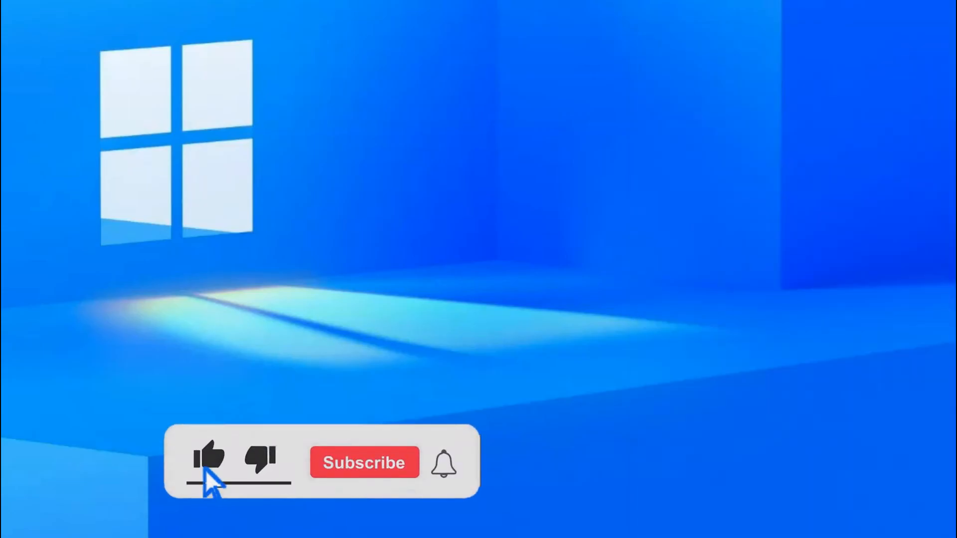
{"action": "left_click", "coordinate": [807, 537]}
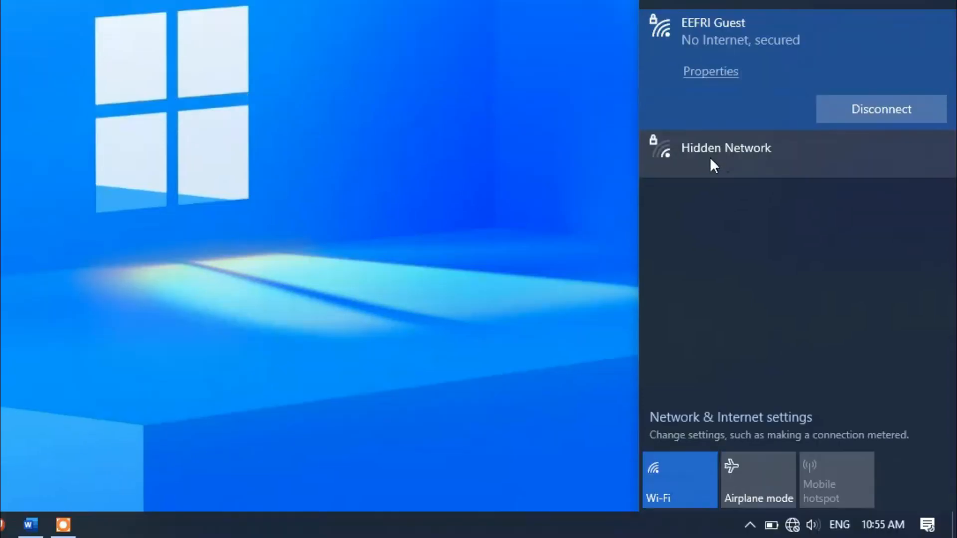
Step: Connect to Hidden Network using the SSID 'Abren Endeg' and the network's security key
{"action": "left_click", "coordinate": [712, 187]}
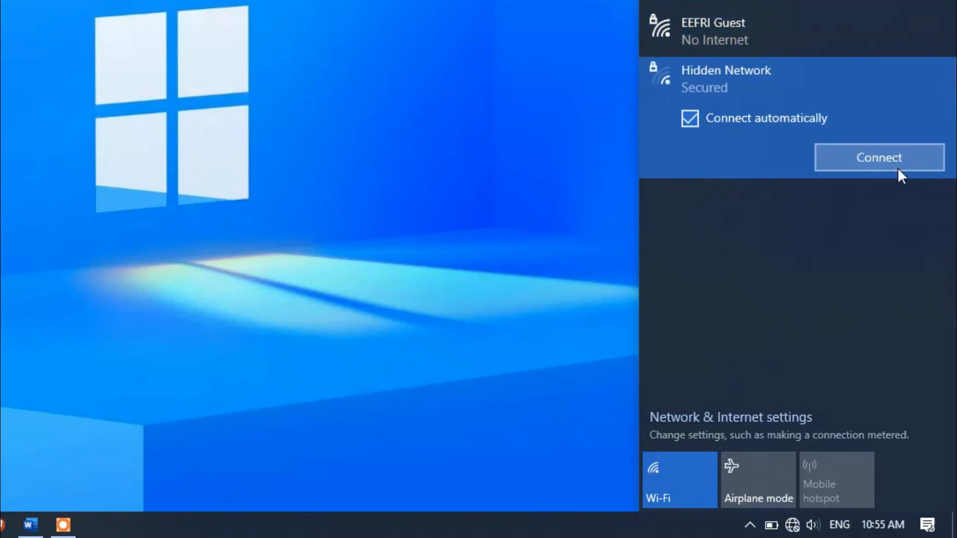
{"action": "left_click", "coordinate": [855, 162]}
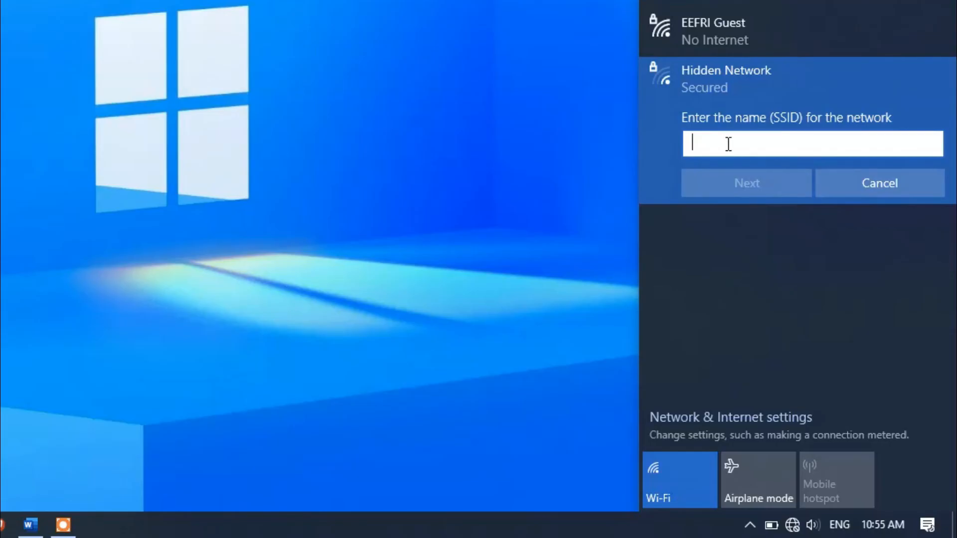
{"action": "type", "text": "Abren"}
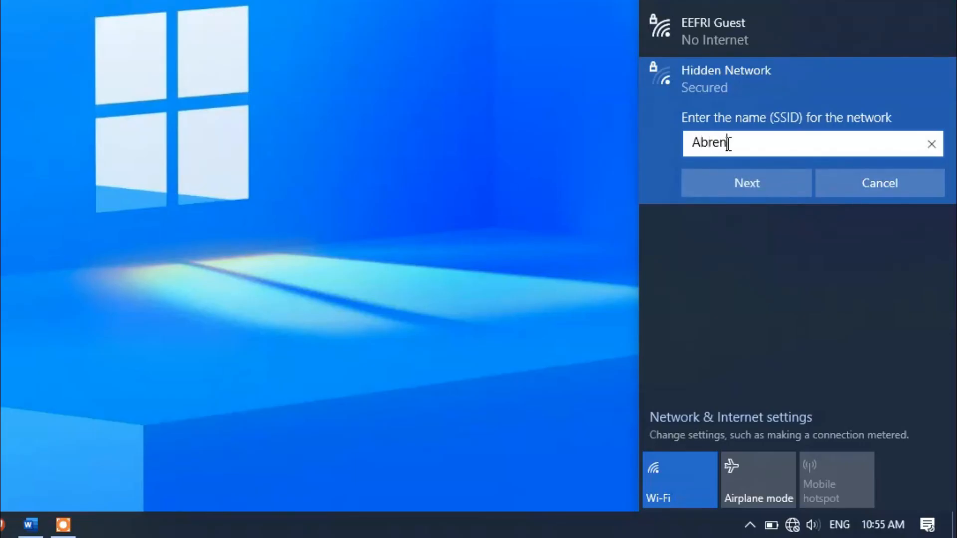
{"action": "type", "text": " Endg"}
{"action": "key", "text": "BackSpace"}
{"action": "type", "text": "eg"}
{"action": "left_click", "coordinate": [729, 185]}
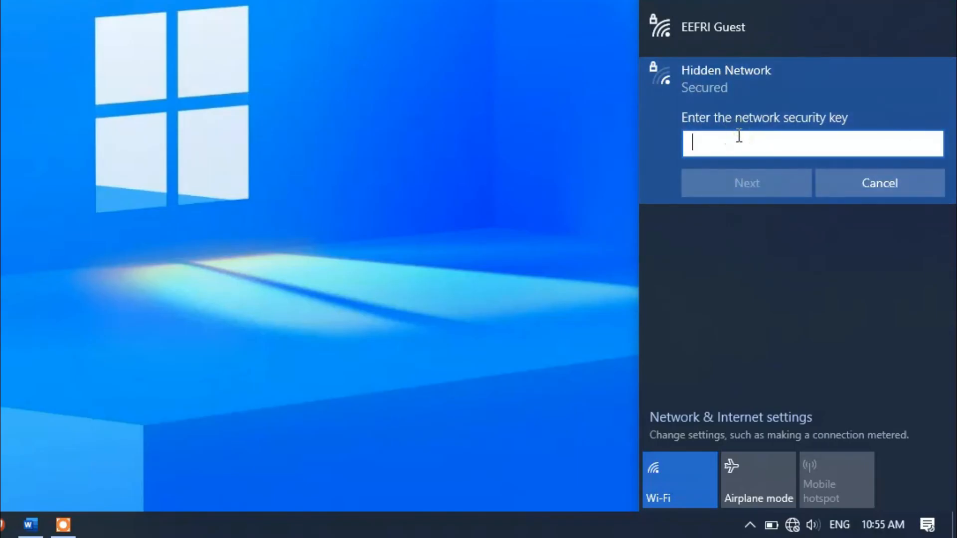
{"action": "type", "text": "123456789"}
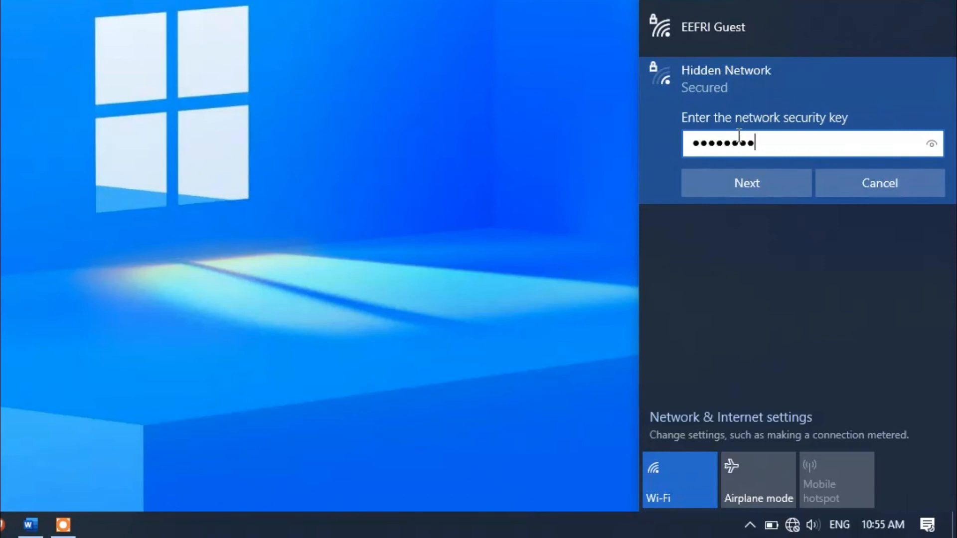
{"action": "left_click", "coordinate": [722, 183]}
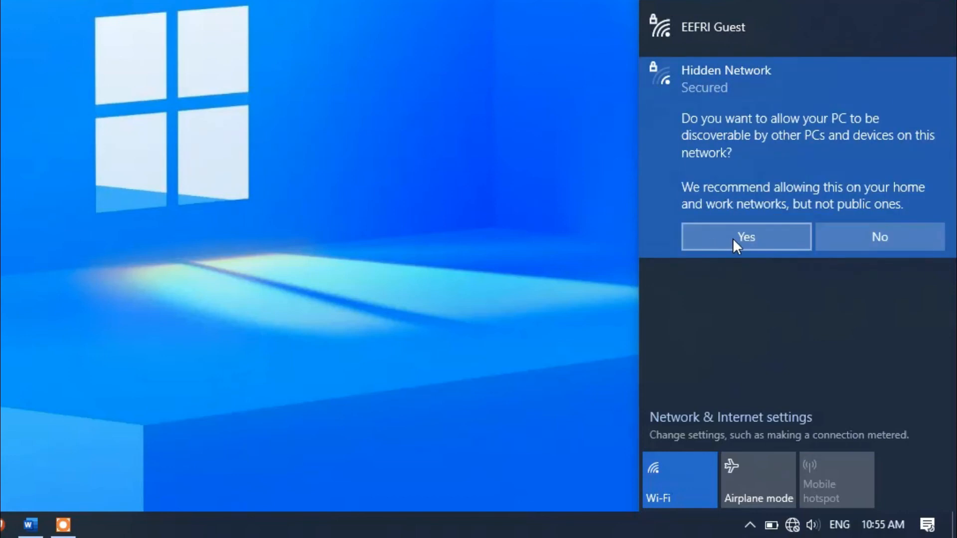
Step: Allow the PC to be discoverable and confirm the hidden network shows Connected
{"action": "left_click", "coordinate": [730, 238]}
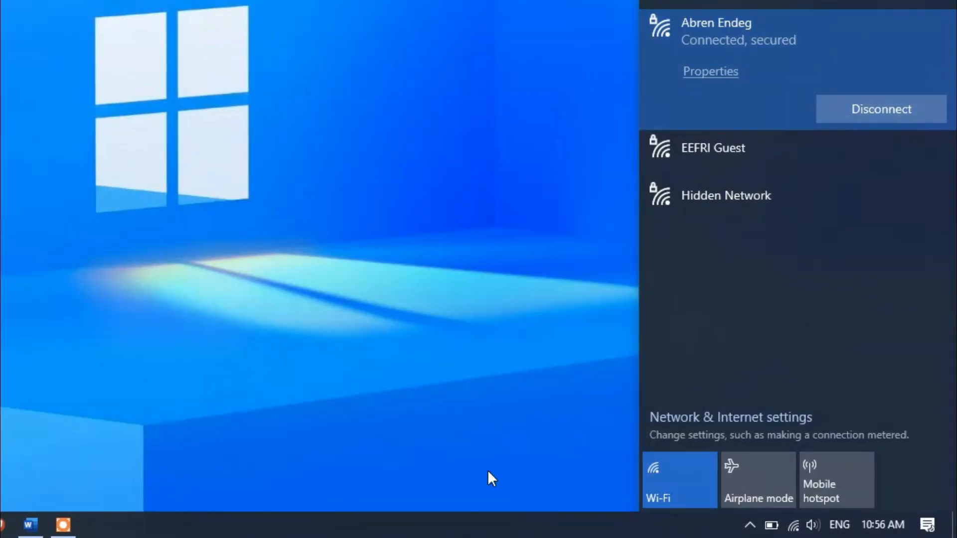
{"action": "left_click", "coordinate": [465, 533]}
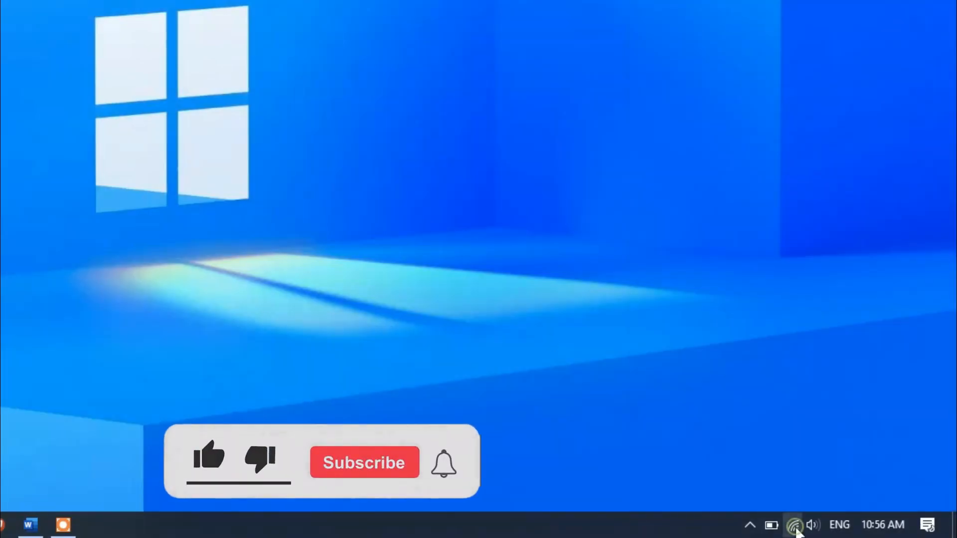
{"action": "left_click", "coordinate": [793, 526]}
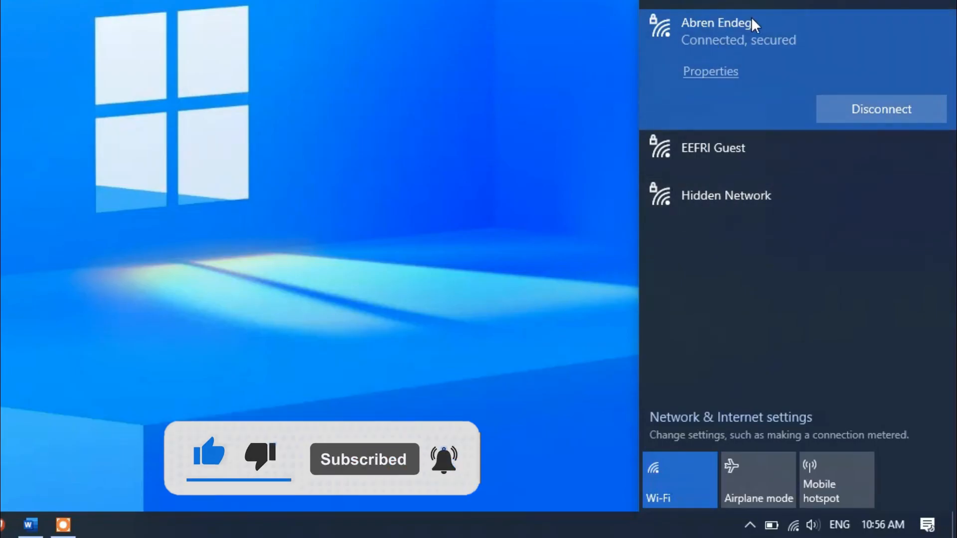
{"action": "left_click", "coordinate": [531, 528]}
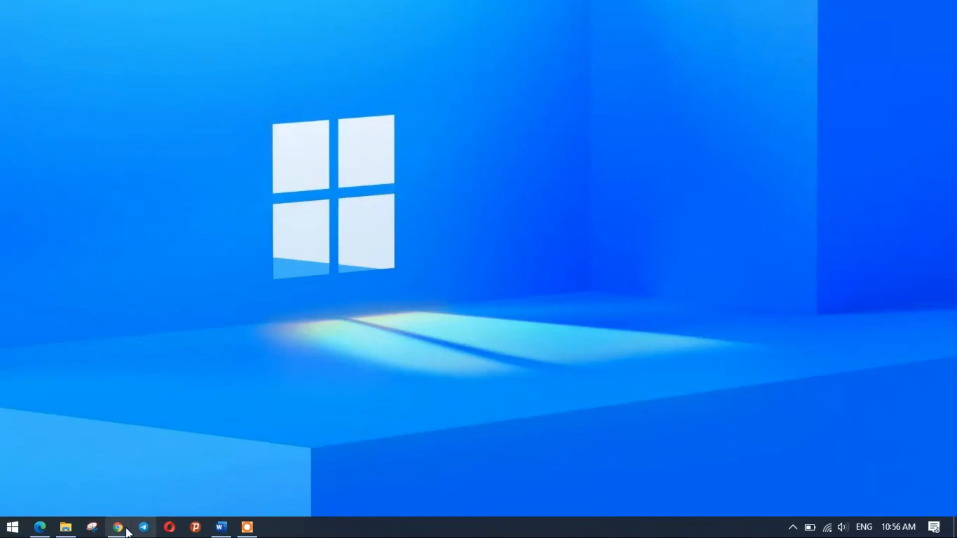
Step: Open YouTube from Chrome's New Tab page to test the internet connection
{"action": "left_click", "coordinate": [117, 527]}
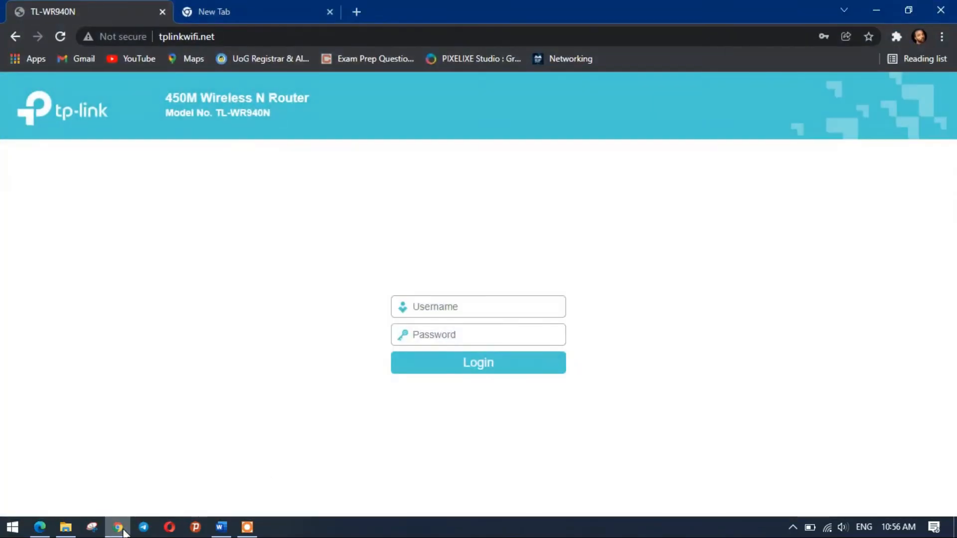
{"action": "left_click", "coordinate": [295, 4]}
{"action": "left_click", "coordinate": [321, 352]}
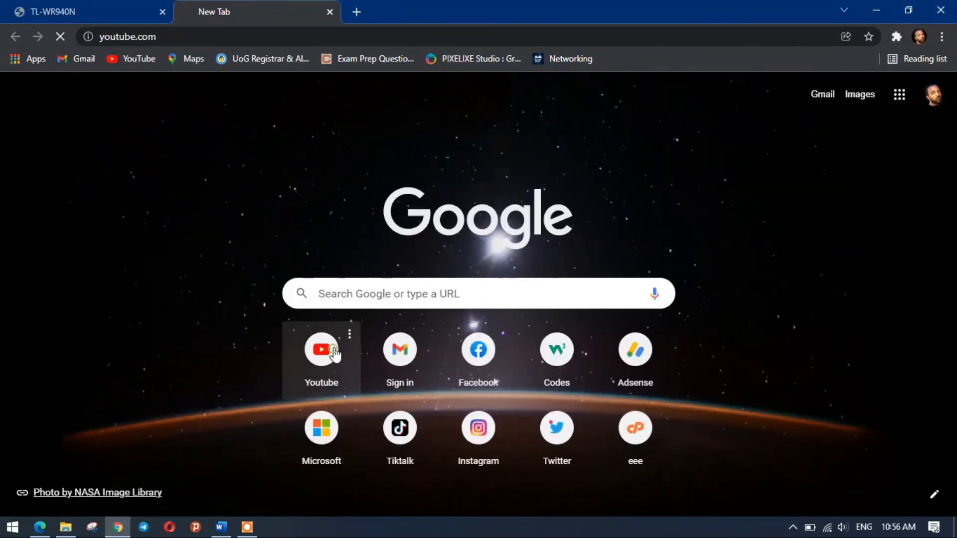